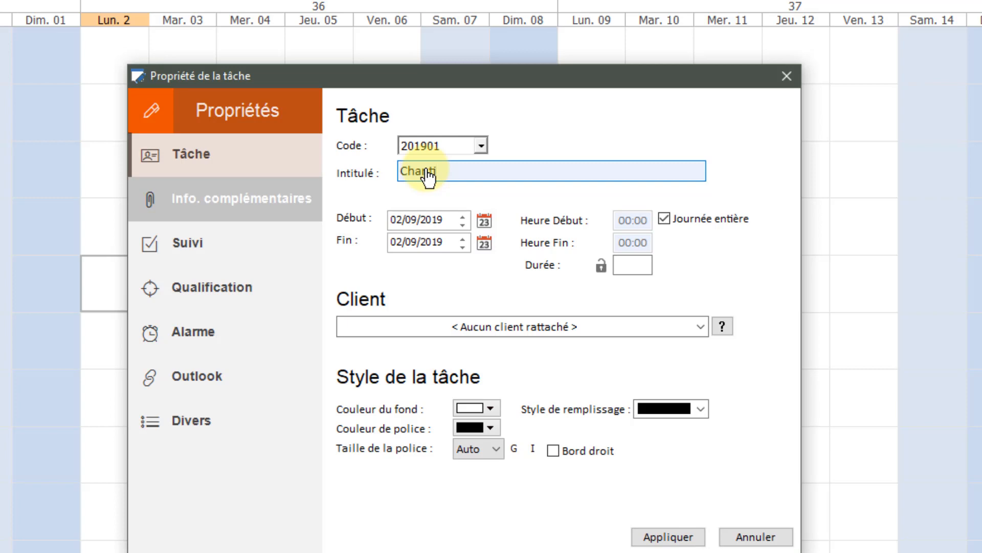
# Step: Complete the task title as Chantier OYA and give the task a light blue background with a straight border (Bord droit)
pyautogui.write('er OYA')
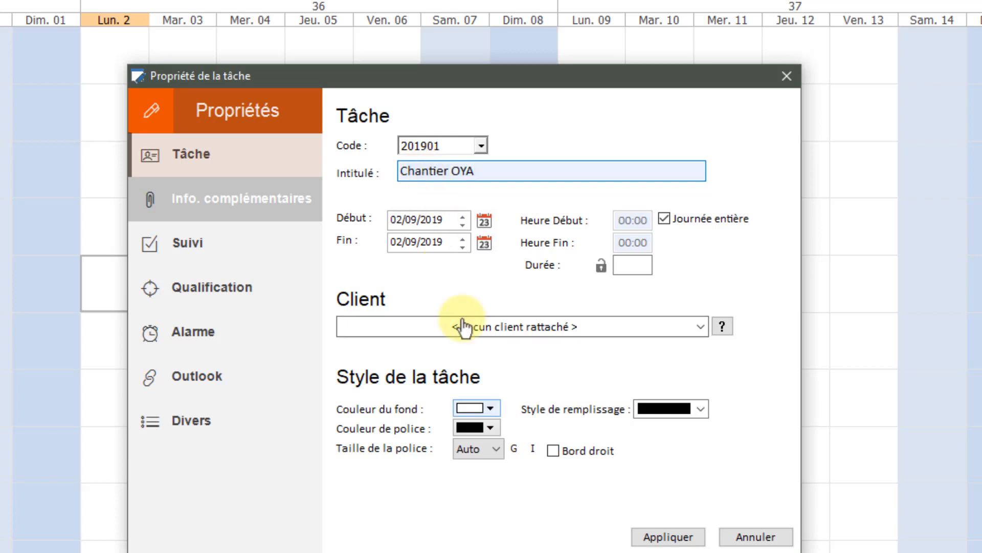
pyautogui.click(471, 408)
pyautogui.click(577, 429)
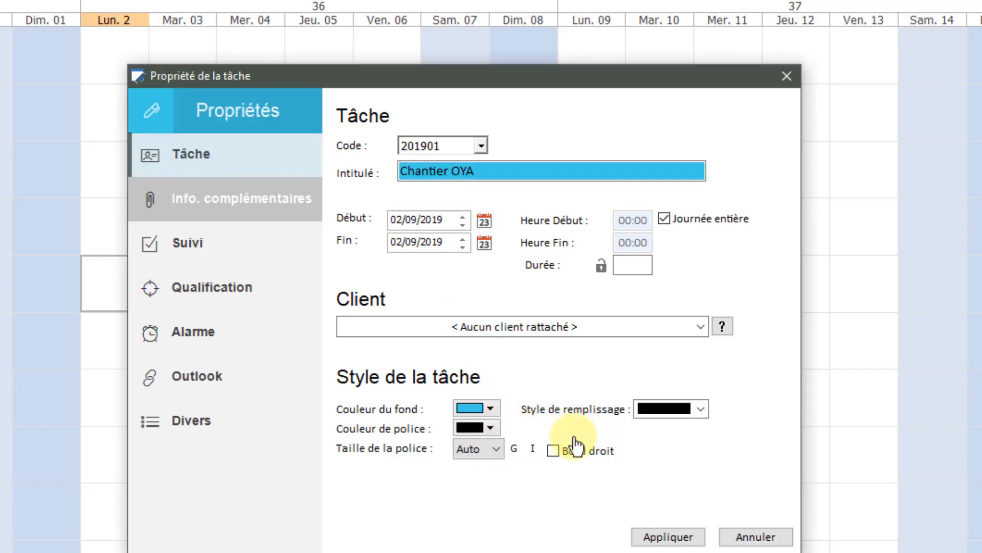
pyautogui.click(573, 452)
# Step: Set the end date of the Chantier OYA task to 04/09/2019 and apply the task properties
pyautogui.click(489, 247)
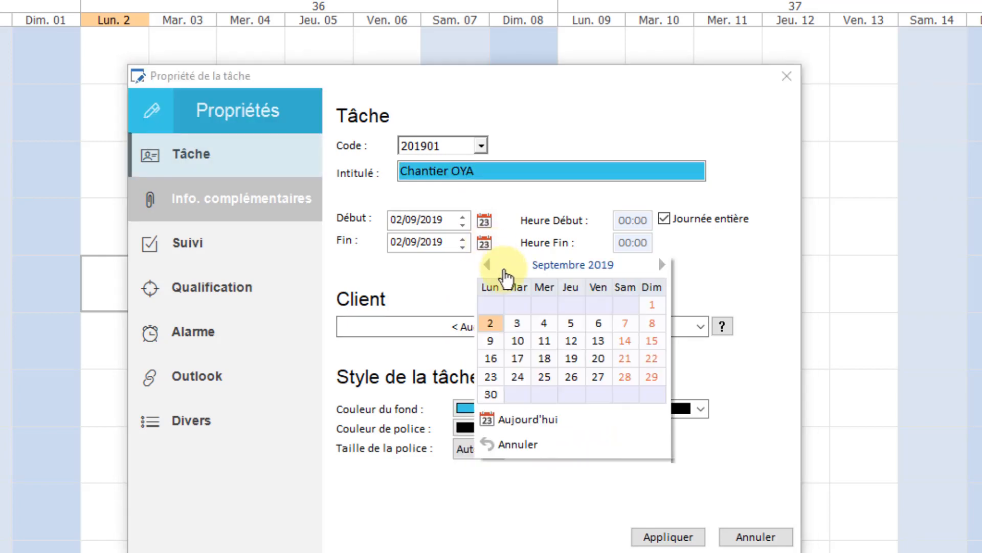
pyautogui.click(540, 317)
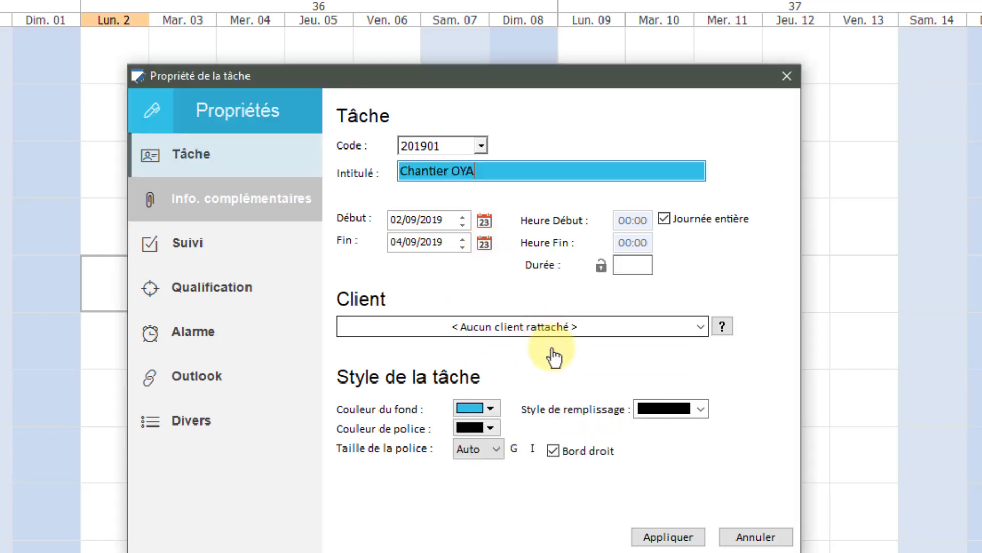
pyautogui.click(662, 540)
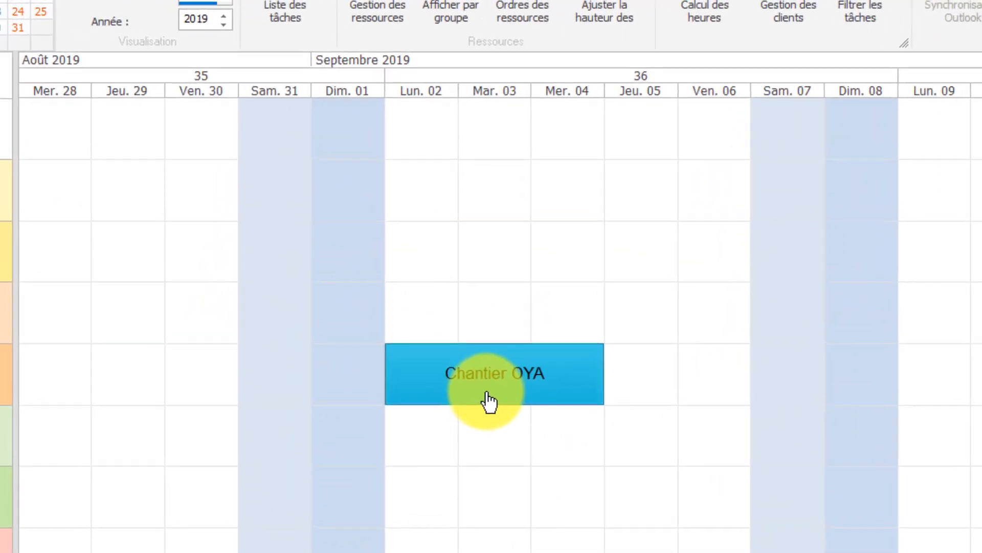
# Step: Copy the Chantier OYA task to the resource row directly above, on the same dates
pyautogui.press('ctrl')
pyautogui.moveTo(523, 428); pyautogui.dragTo(516, 348)
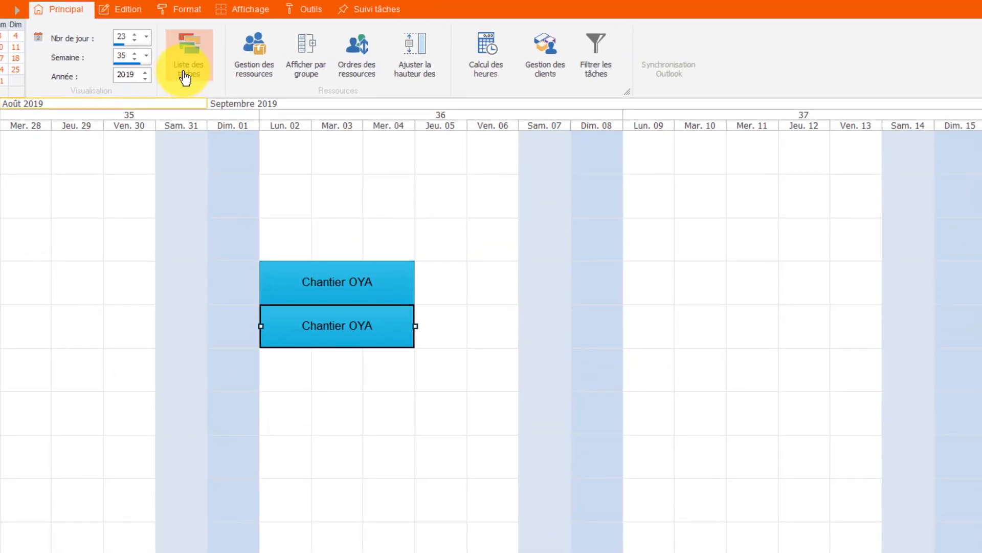
# Step: Add a predefined task to the task list with code SAV, designation SAV and a light red background
pyautogui.click(185, 77)
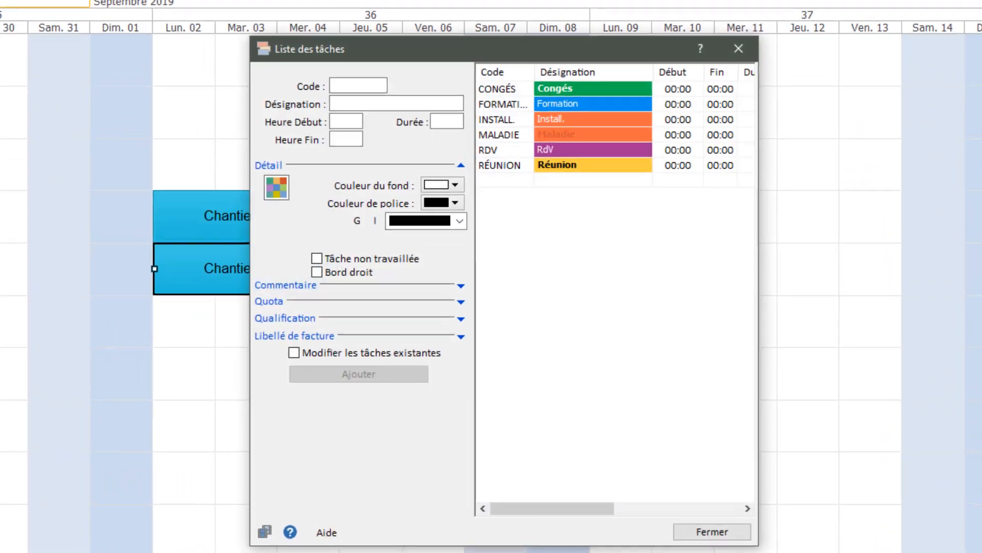
pyautogui.click(359, 74)
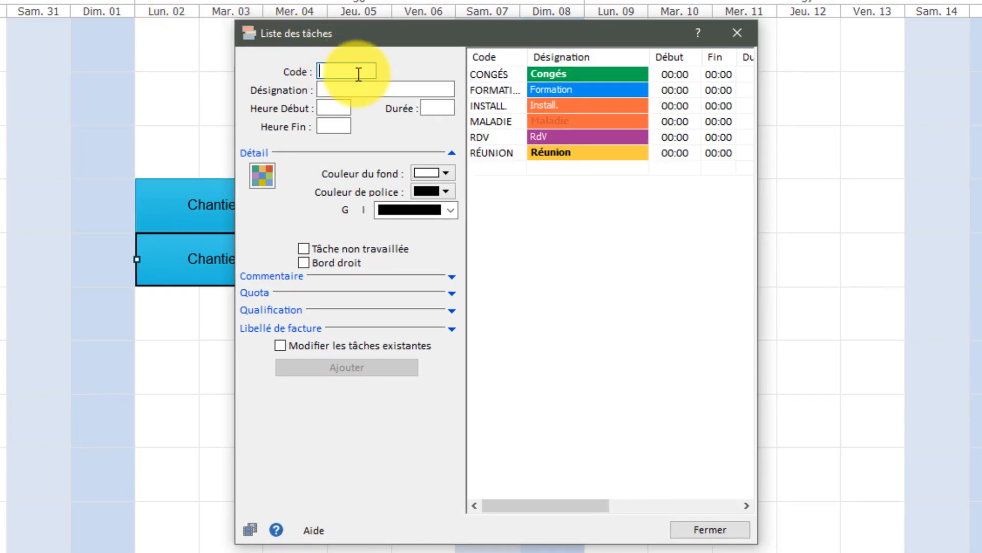
pyautogui.write('SAV')
pyautogui.click(354, 89)
pyautogui.write('SAV')
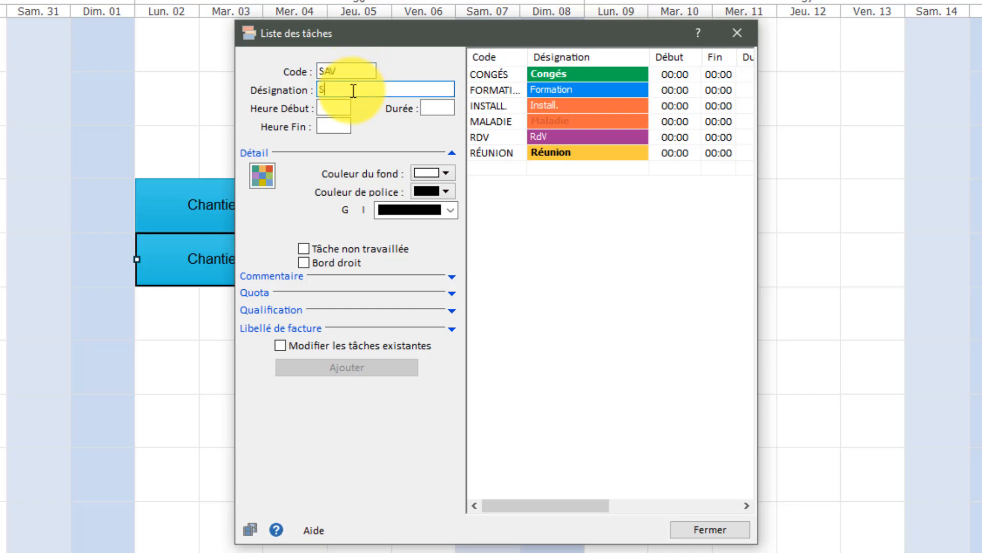
pyautogui.click(443, 174)
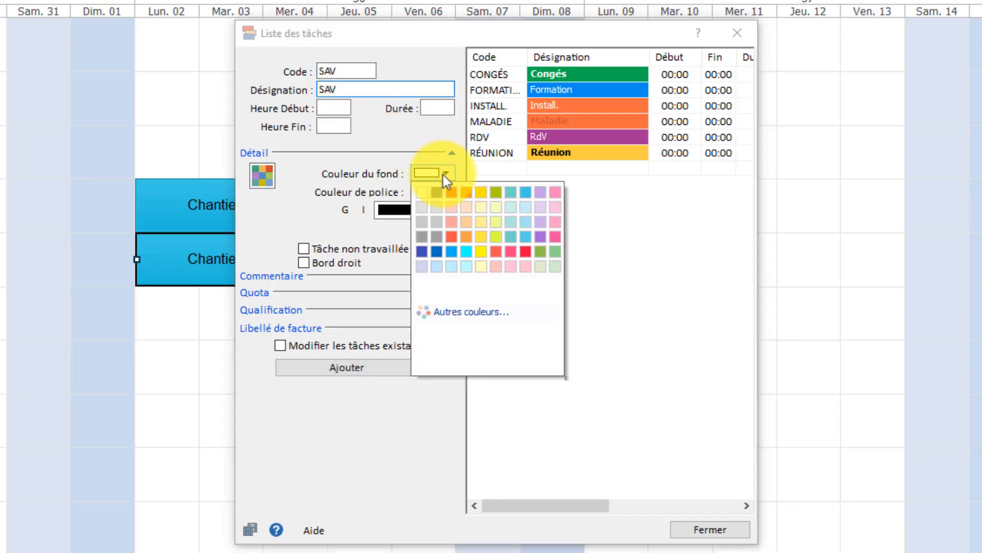
pyautogui.click(452, 219)
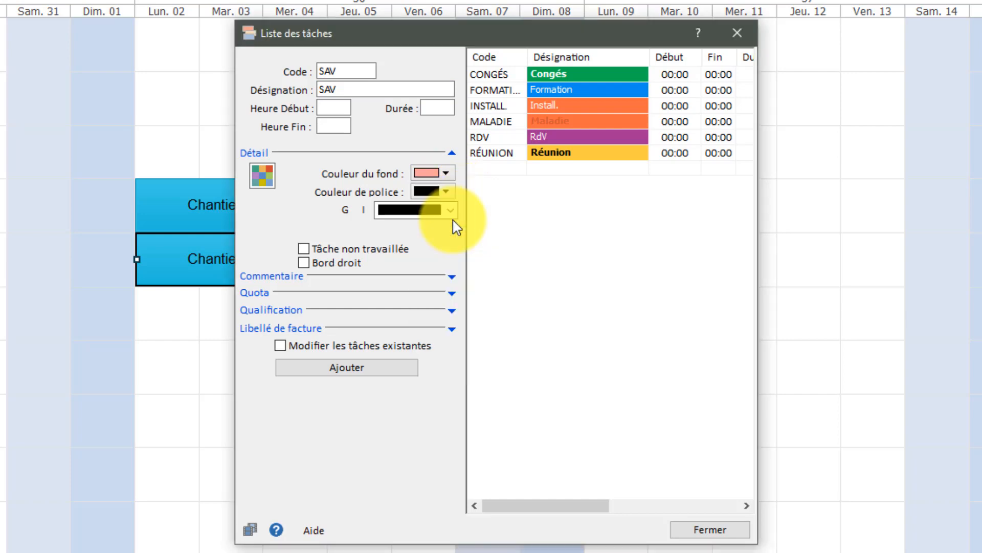
pyautogui.click(347, 368)
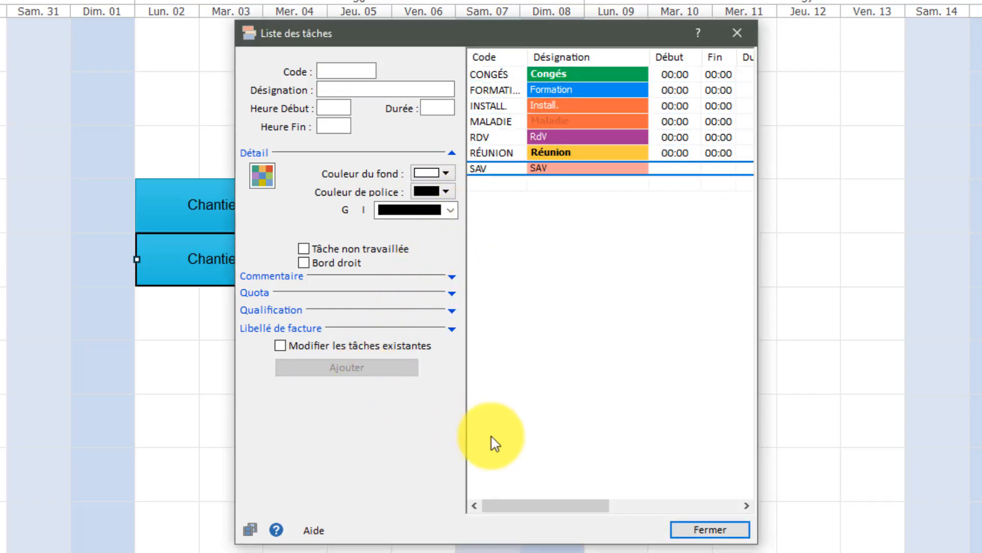
pyautogui.click(705, 535)
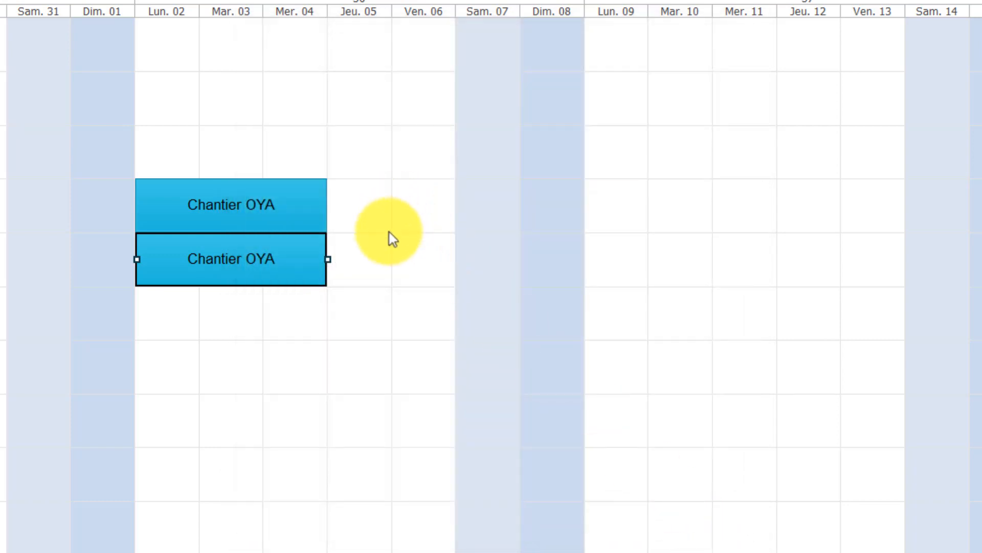
# Step: Insert the predefined SAV task on Thursday 5 September, in the resource row directly below the Chantier OYA tasks
pyautogui.click(358, 330)
pyautogui.rightClick(358, 328)
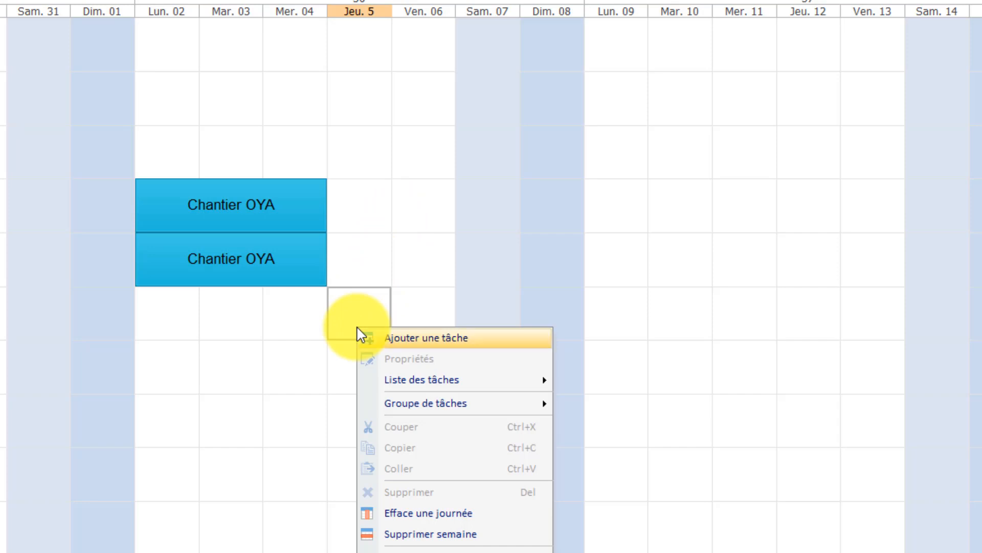
pyautogui.moveTo(422, 380)
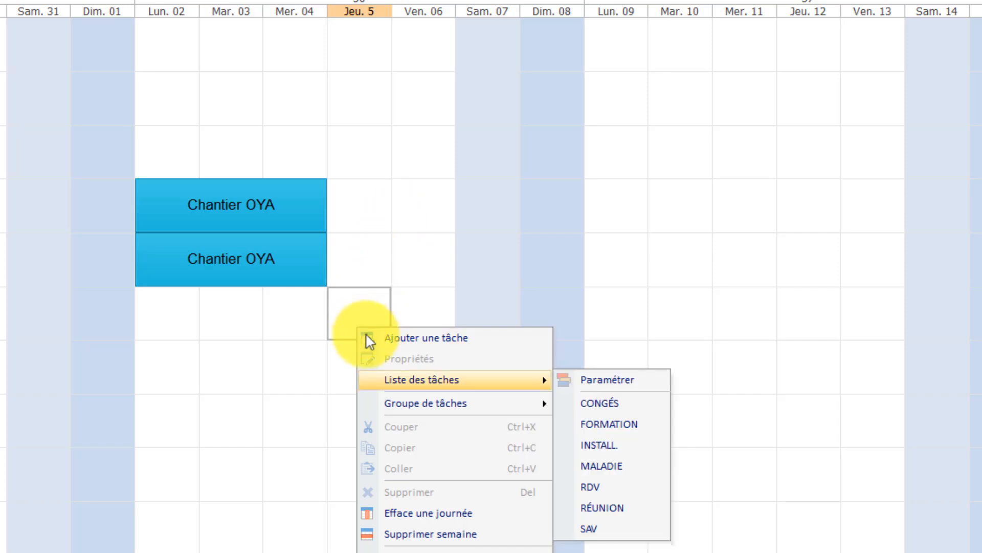
pyautogui.click(614, 536)
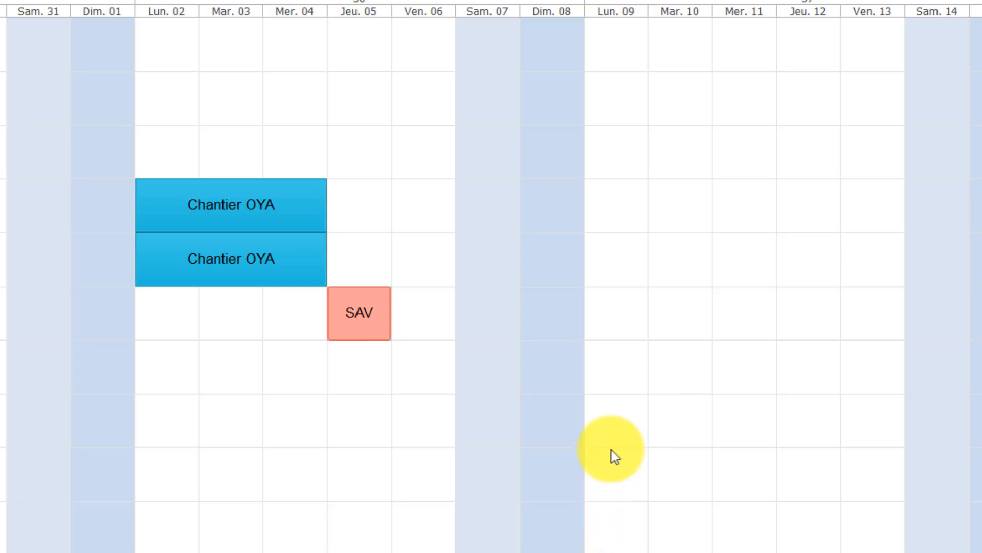
# Step: Insert a predefined Congés task on Monday 9 September in the row below the SAV task's row and extend it to Friday 13
pyautogui.click(611, 376)
pyautogui.rightClick(614, 377)
pyautogui.moveTo(681, 421)
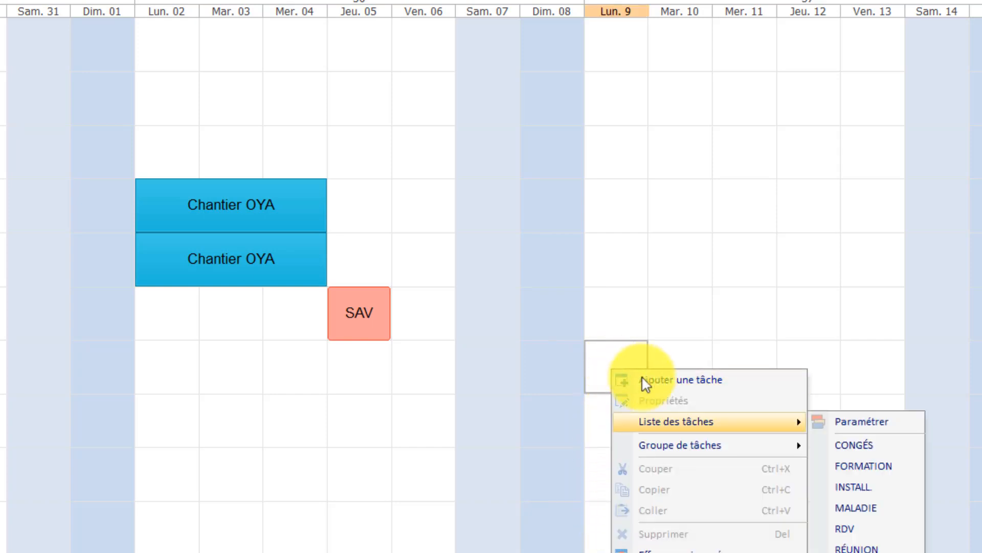
pyautogui.click(896, 449)
pyautogui.click(634, 384)
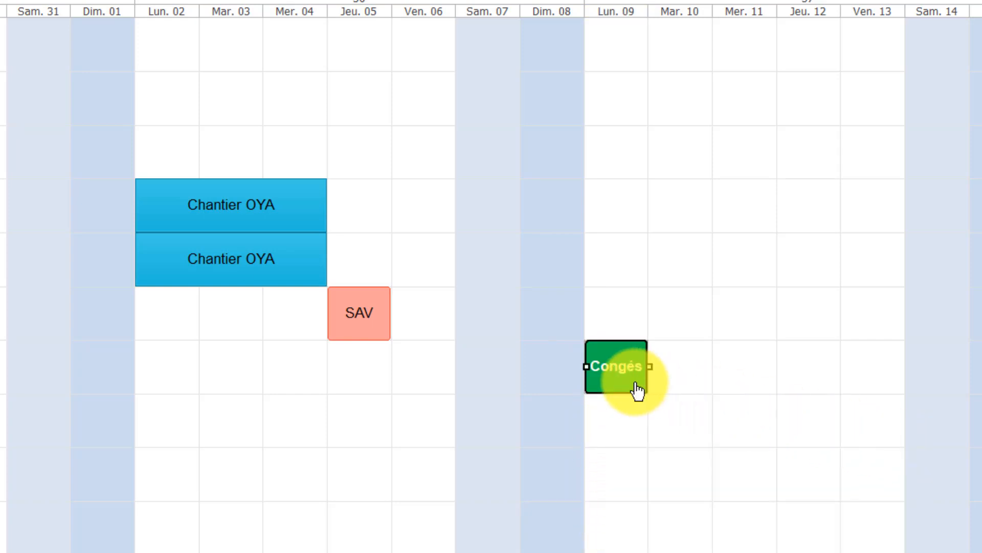
pyautogui.moveTo(650, 366); pyautogui.dragTo(862, 374)
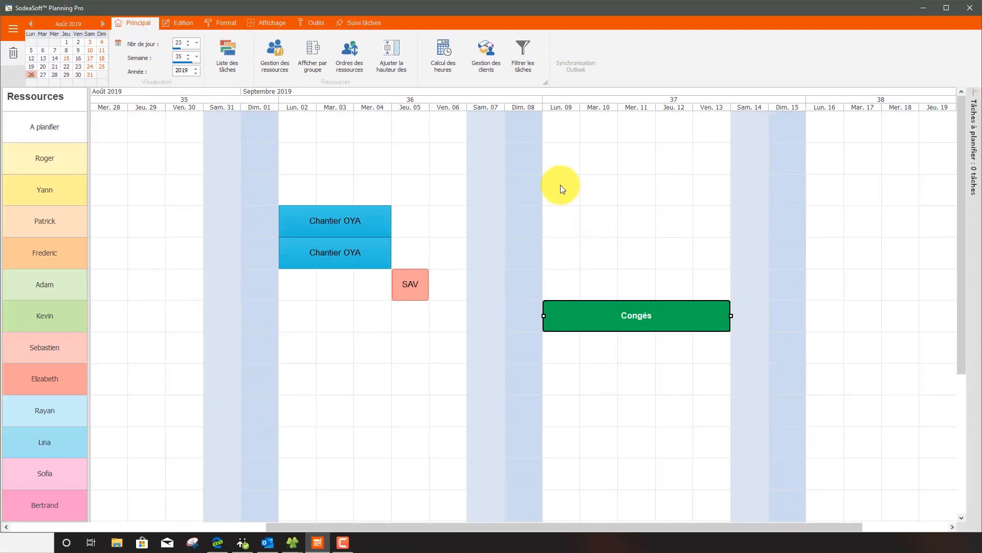
pyautogui.rightClick(560, 185)
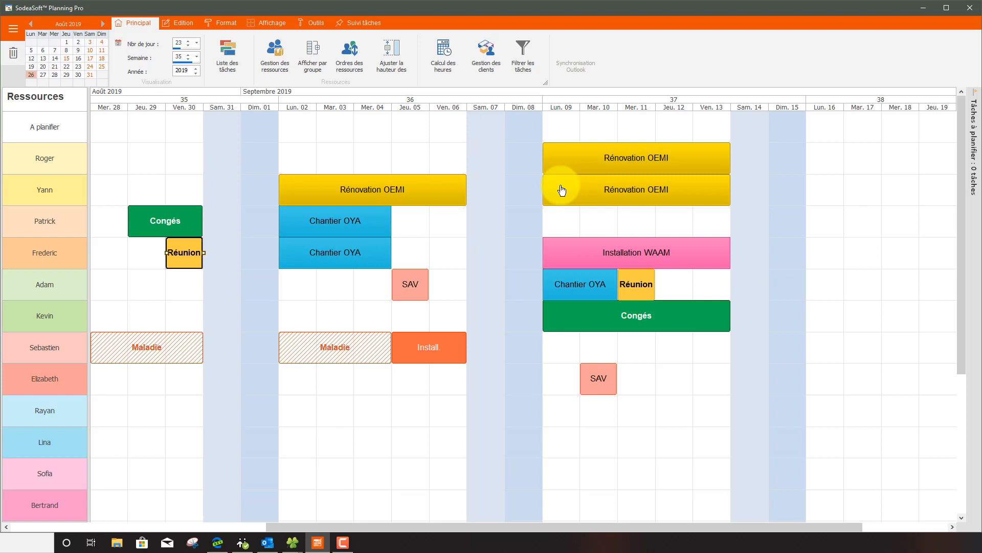
# Step: Calculate the hours for all resources and examine the hours of Installation WAAM, Rénovation OEMI and Chantier OYA
pyautogui.click(454, 69)
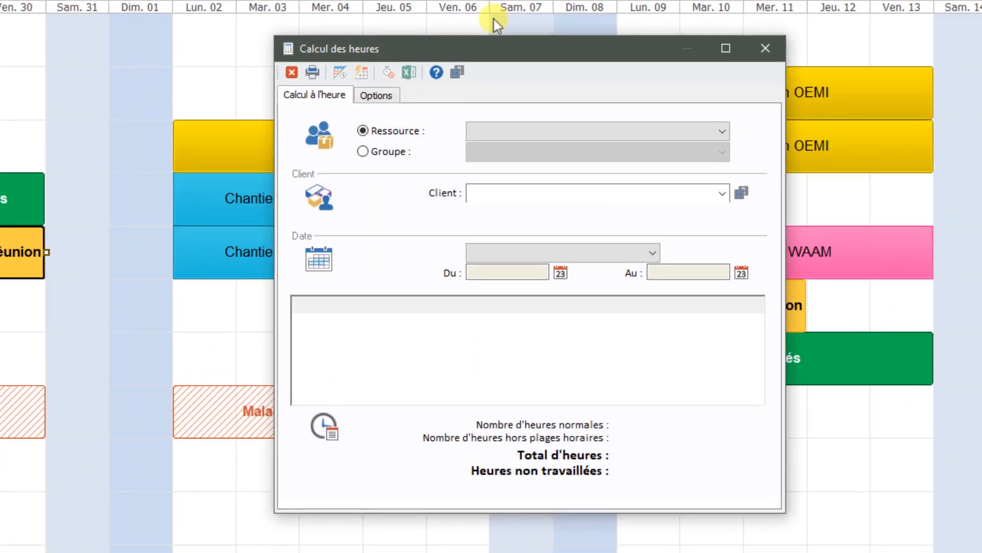
pyautogui.click(535, 134)
pyautogui.click(533, 146)
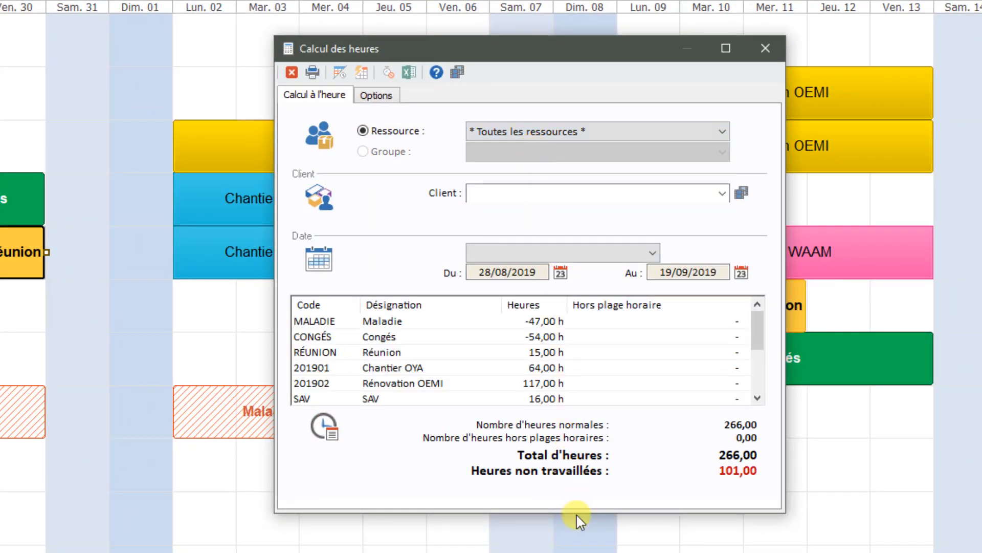
pyautogui.moveTo(576, 514); pyautogui.dragTo(576, 552)
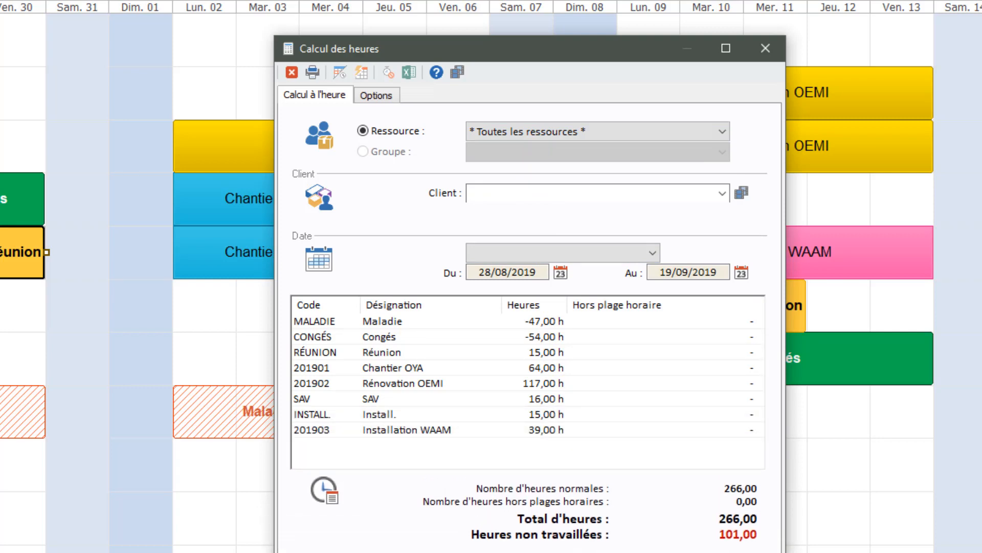
pyautogui.click(554, 429)
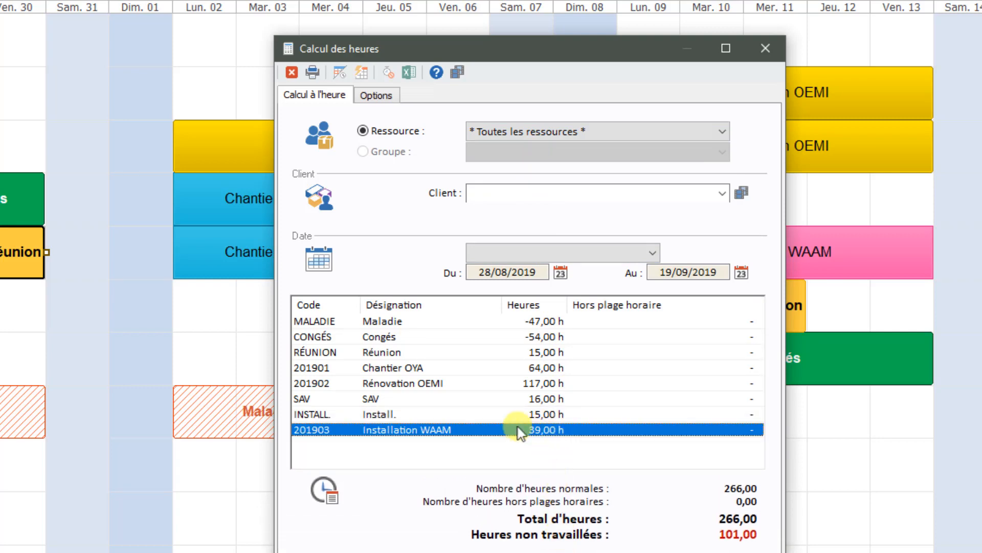
pyautogui.click(316, 382)
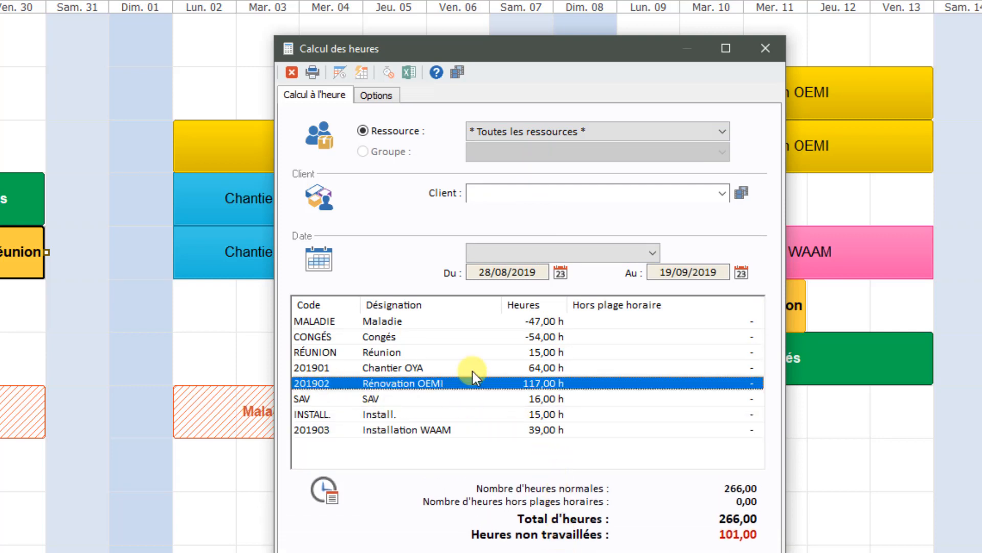
pyautogui.click(519, 368)
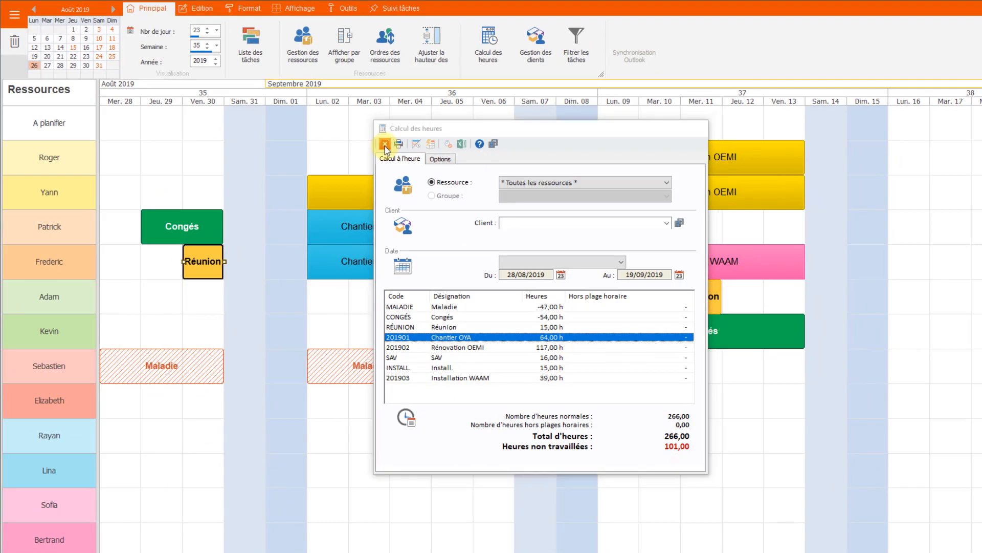
pyautogui.click(291, 72)
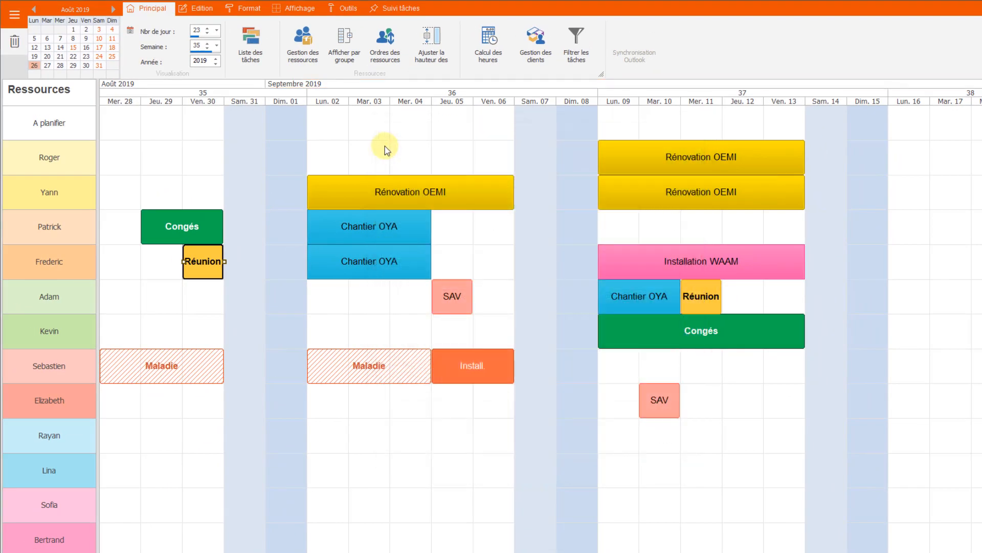
# Step: Display only week 37 and open the hourly view of the resource that has both Chantier OYA and Réunion
pyautogui.click(718, 97)
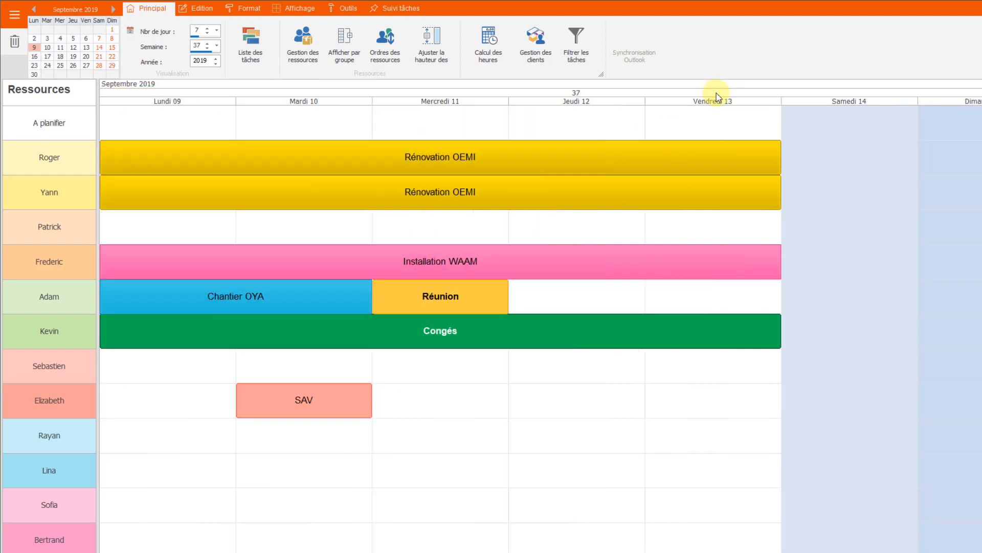
pyautogui.doubleClick(39, 297)
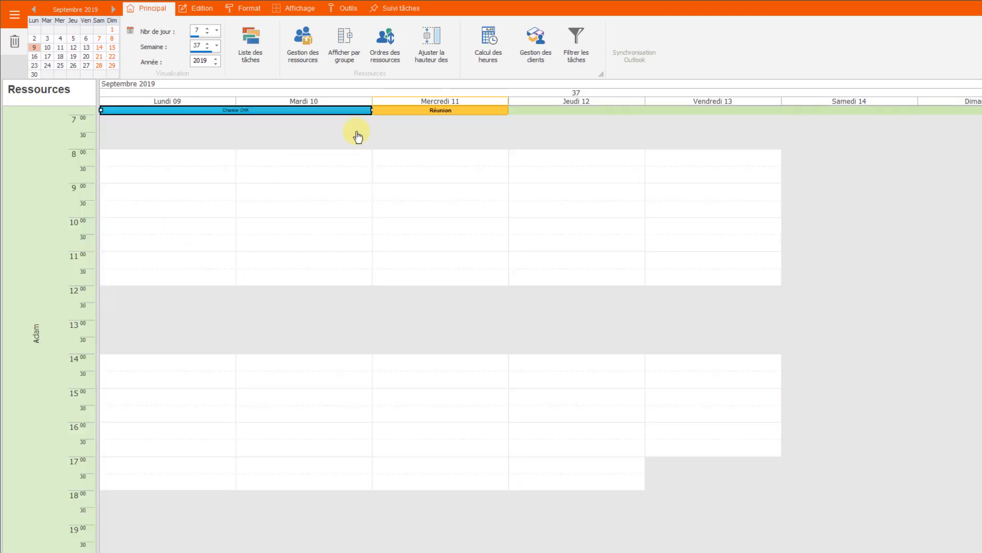
# Step: Schedule the Réunion task on Wednesday 11 from 8:00 to 12:00
pyautogui.moveTo(401, 110); pyautogui.dragTo(399, 154)
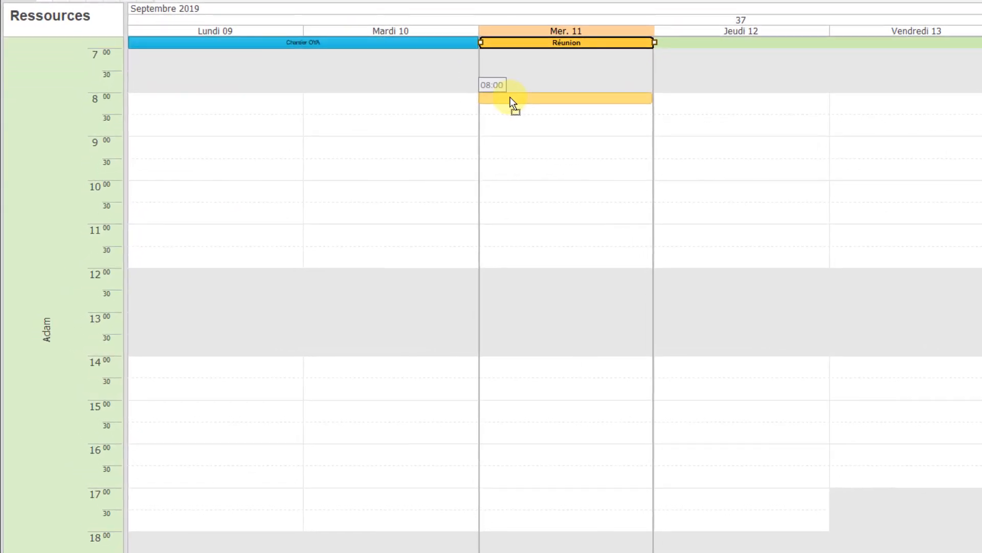
pyautogui.moveTo(513, 103); pyautogui.dragTo(515, 104)
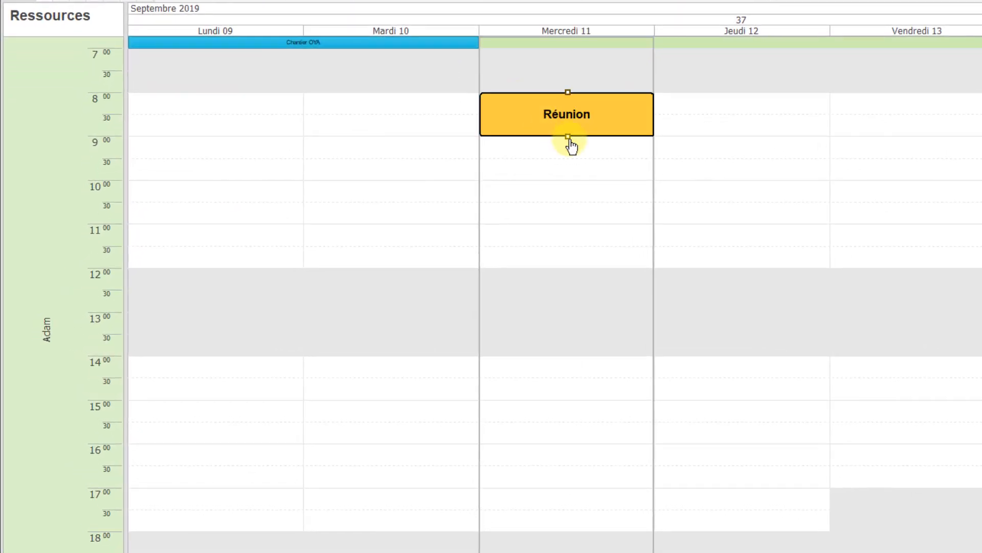
pyautogui.moveTo(568, 136); pyautogui.dragTo(562, 276)
# Step: Insert a predefined Install. task on Wednesday 11 from 14:00 to 16:00 and return to the view of all resources
pyautogui.rightClick(557, 362)
pyautogui.moveTo(612, 407)
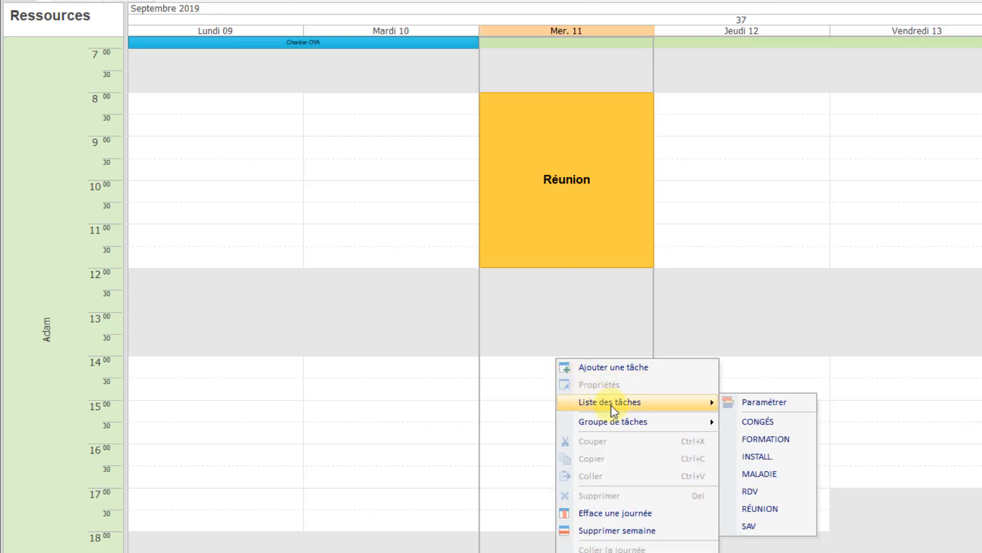
pyautogui.click(747, 456)
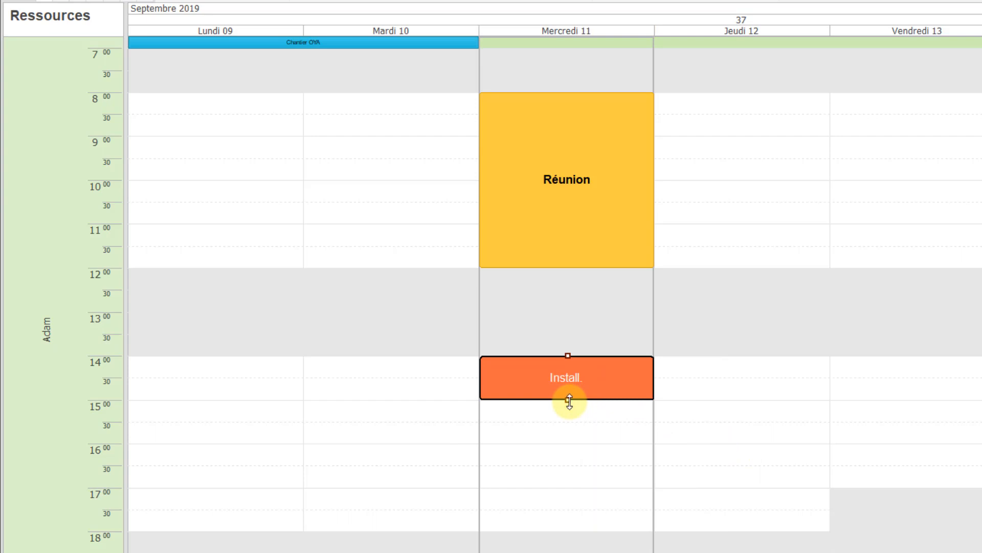
pyautogui.moveTo(568, 401); pyautogui.dragTo(566, 444)
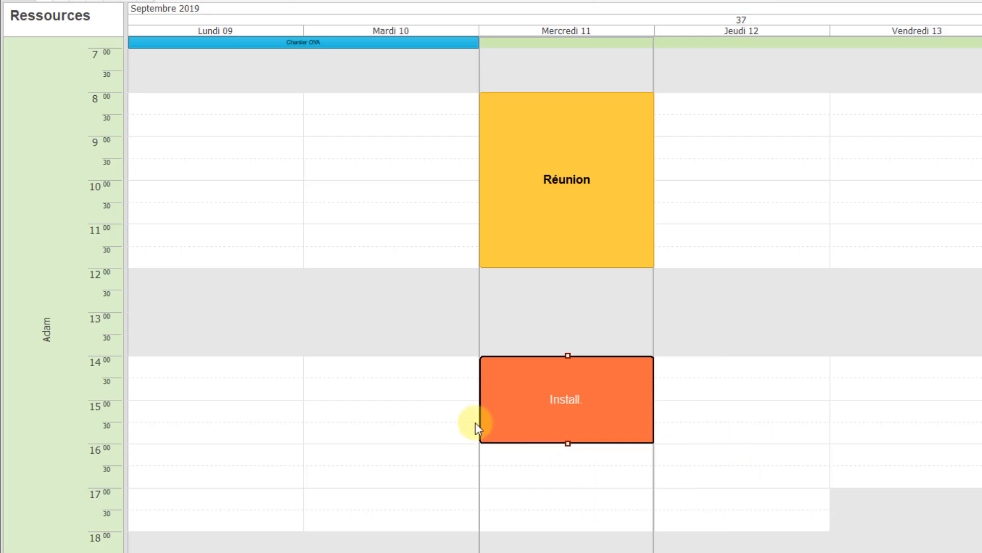
pyautogui.click(58, 294)
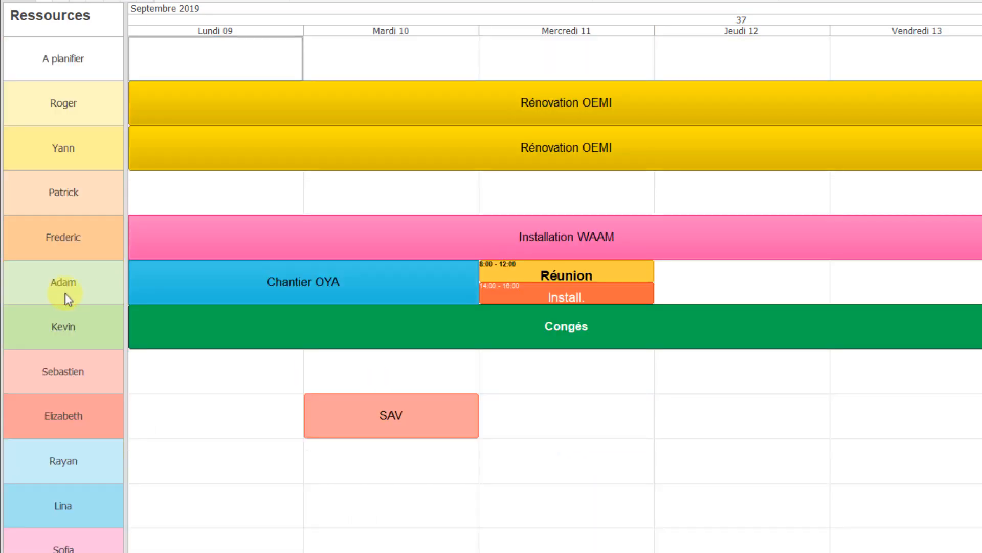
# Step: Add the comment "Attention prendre le matériel adéquate" to the properties of the Chantier OYA task and apply it
pyautogui.rightClick(392, 275)
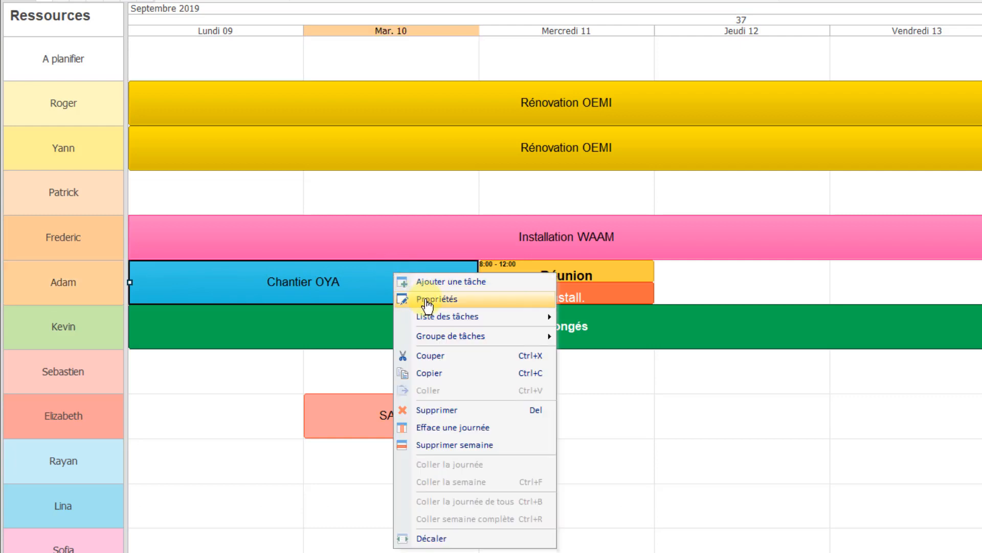
pyautogui.click(423, 298)
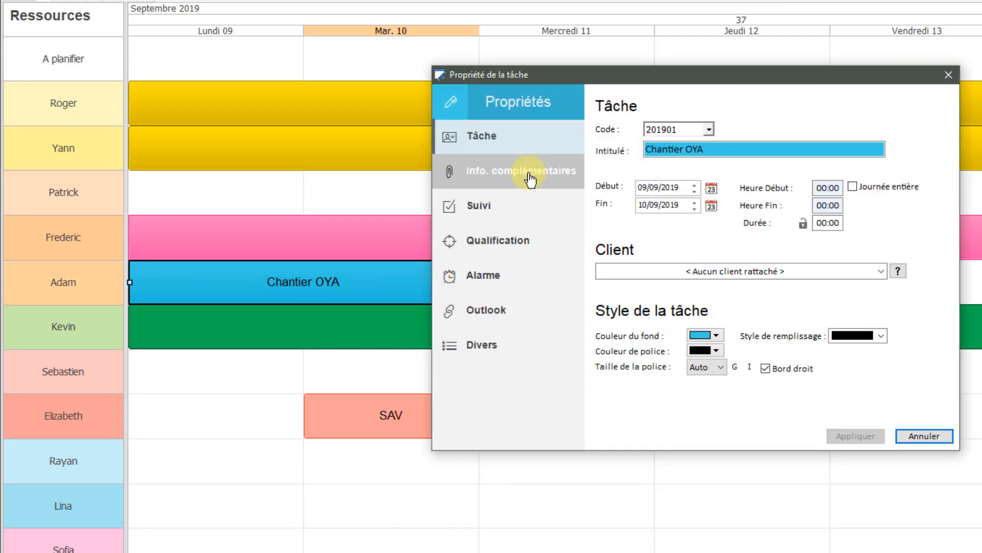
pyautogui.click(531, 179)
pyautogui.click(682, 237)
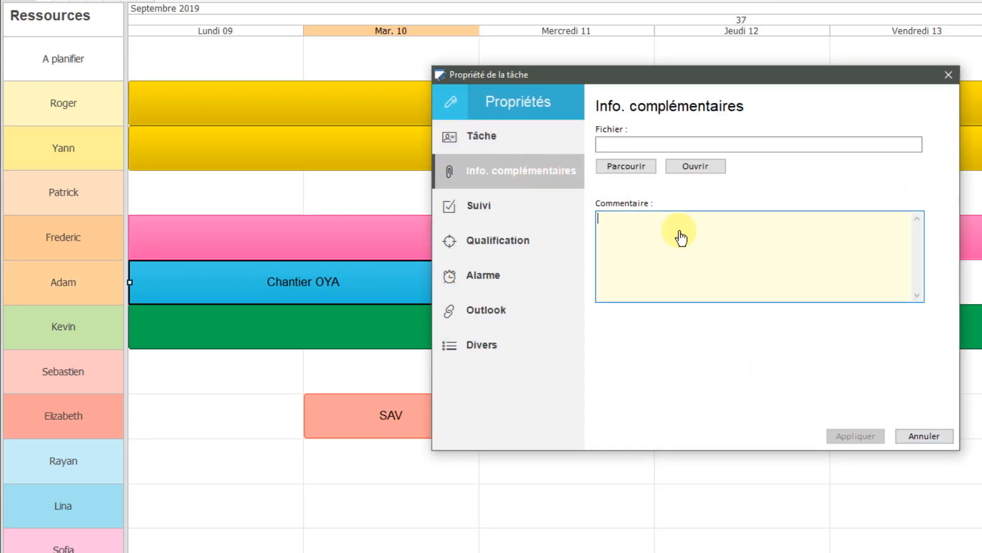
pyautogui.write('A')
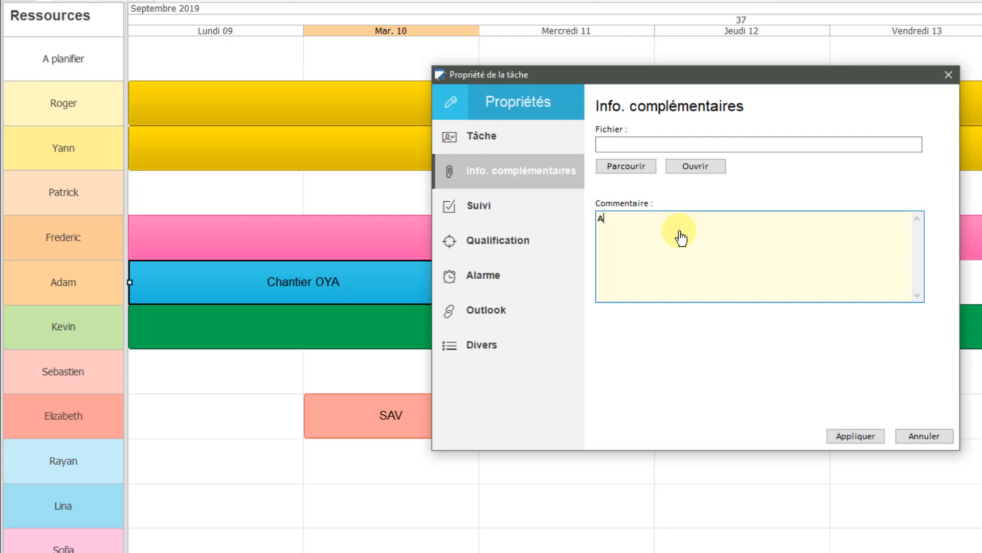
pyautogui.write('ttention prendre le matériel a')
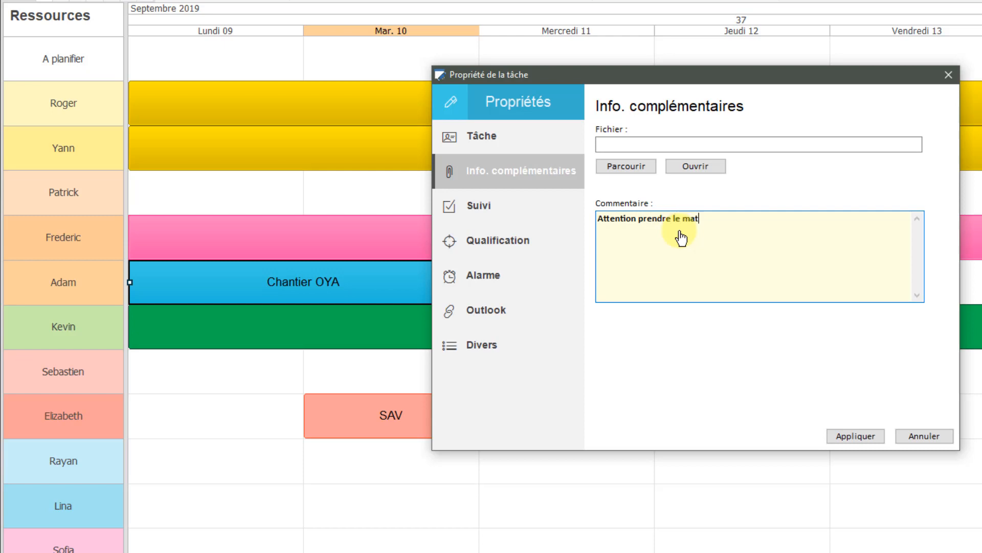
pyautogui.write('déquate')
pyautogui.click(852, 437)
pyautogui.moveTo(436, 292)
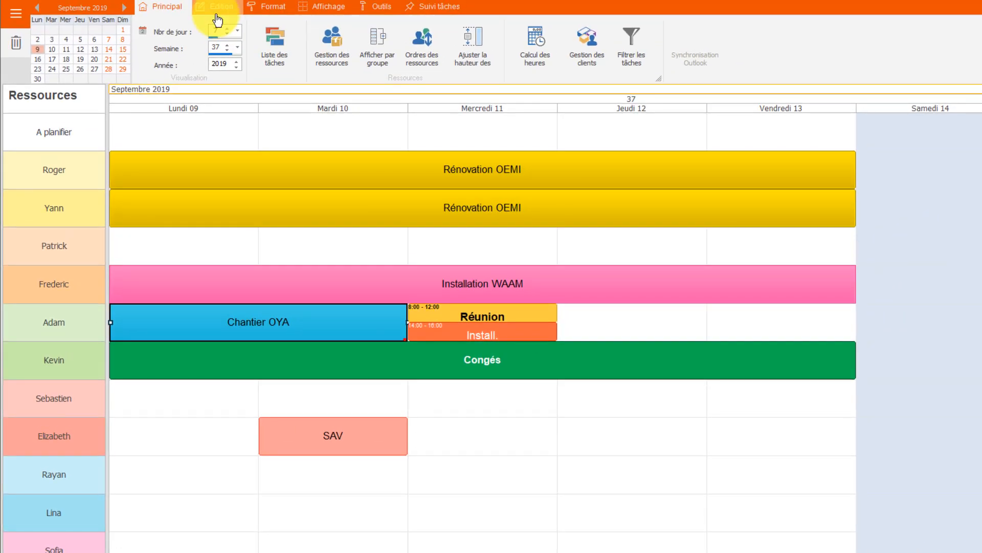
# Step: Generate the individual printout for only the resource assigned to Chantier OYA, covering 09/09/2019 to 15/09/2019
pyautogui.click(217, 20)
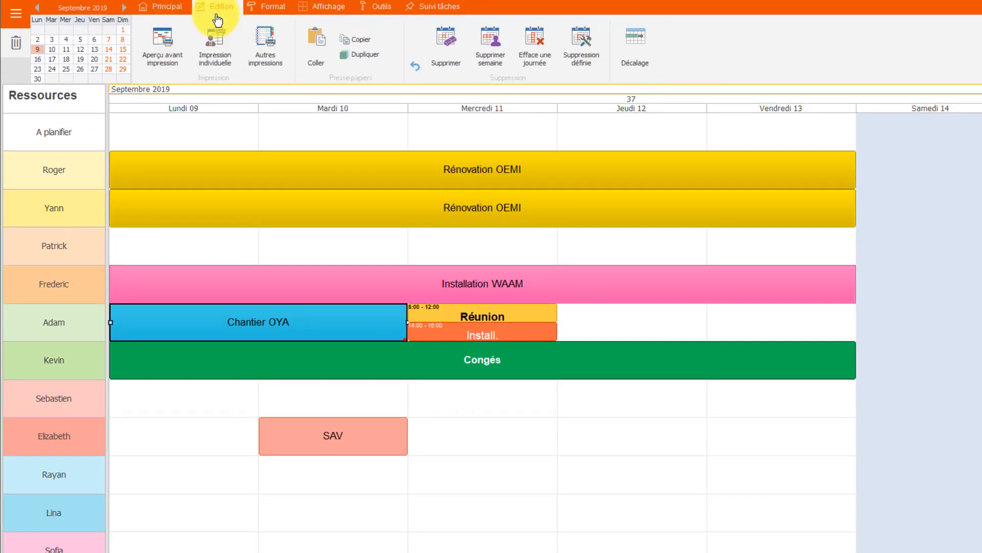
pyautogui.click(221, 66)
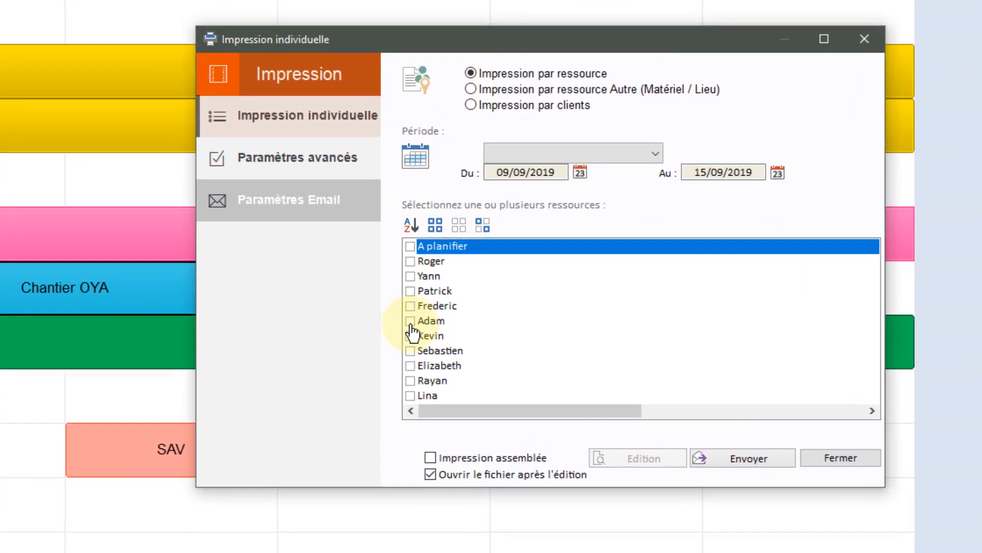
pyautogui.click(408, 321)
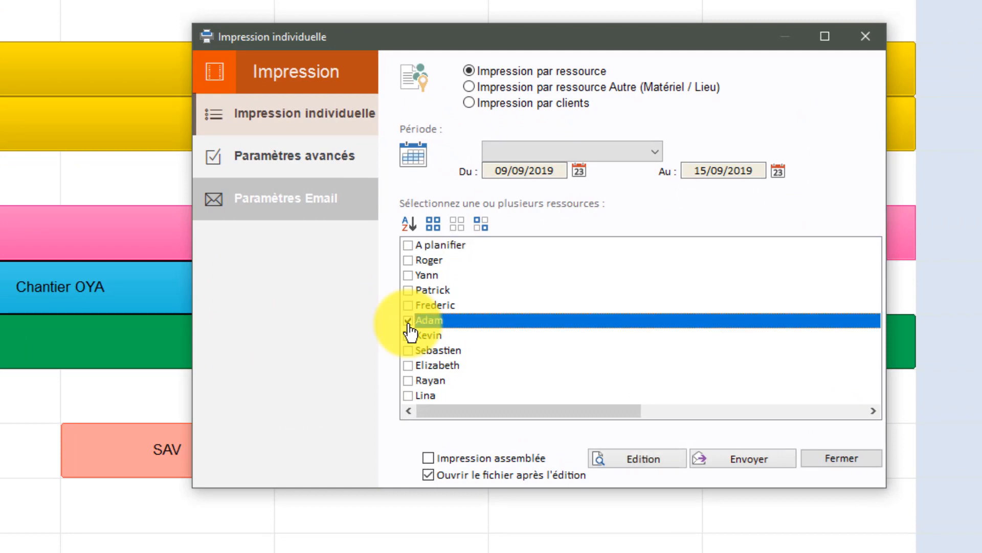
pyautogui.click(660, 460)
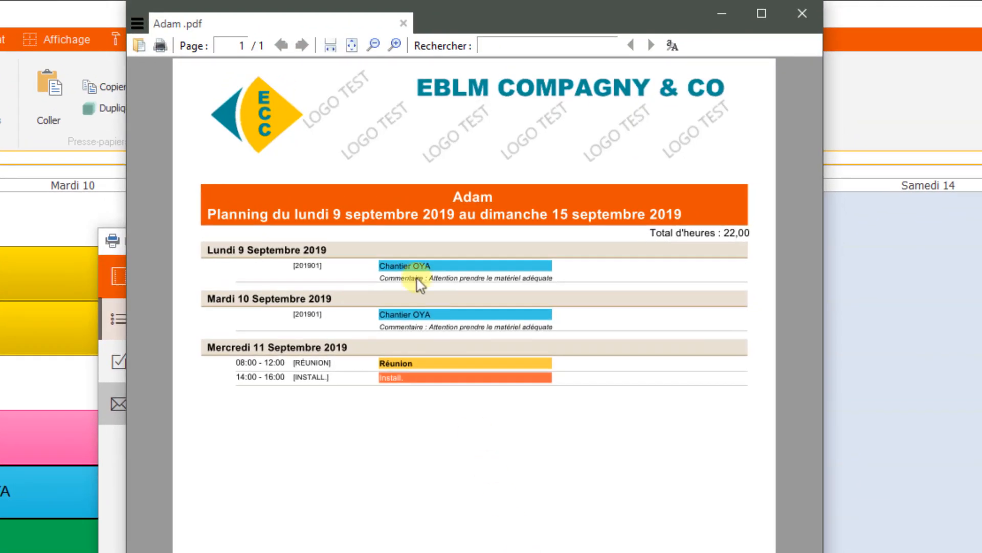
# Step: Review the printed schedule fitted to the page width, and close the PDF and the individual printing dialog
pyautogui.click(331, 45)
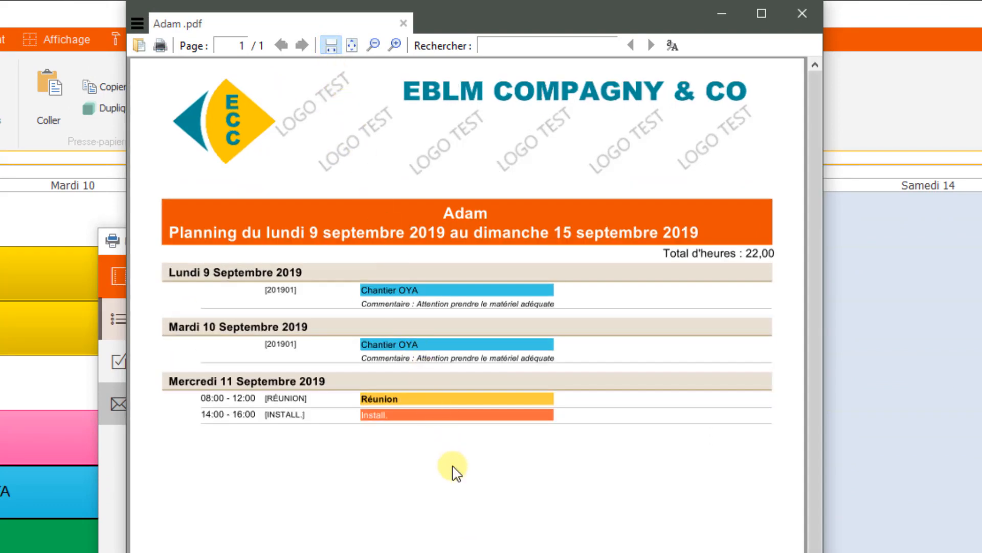
pyautogui.click(803, 21)
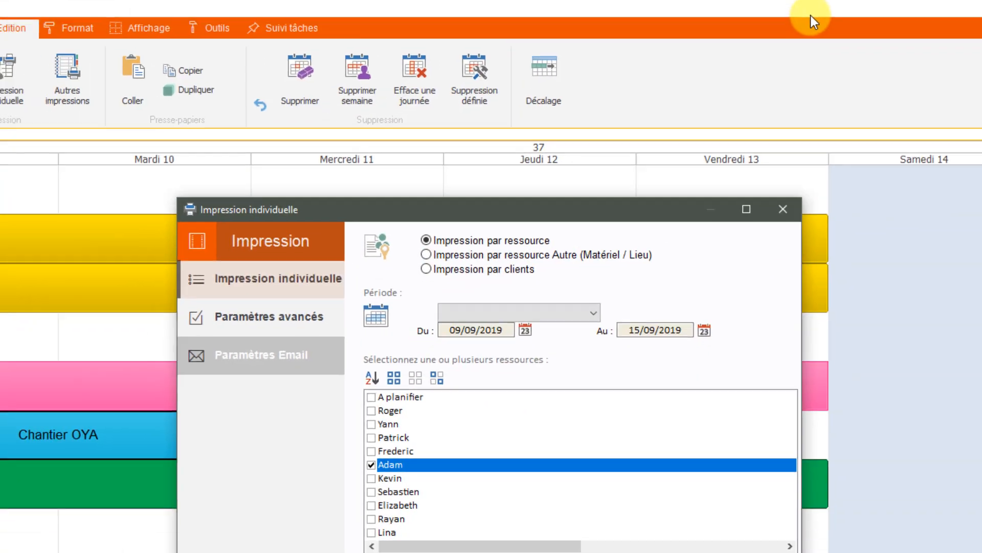
pyautogui.click(774, 430)
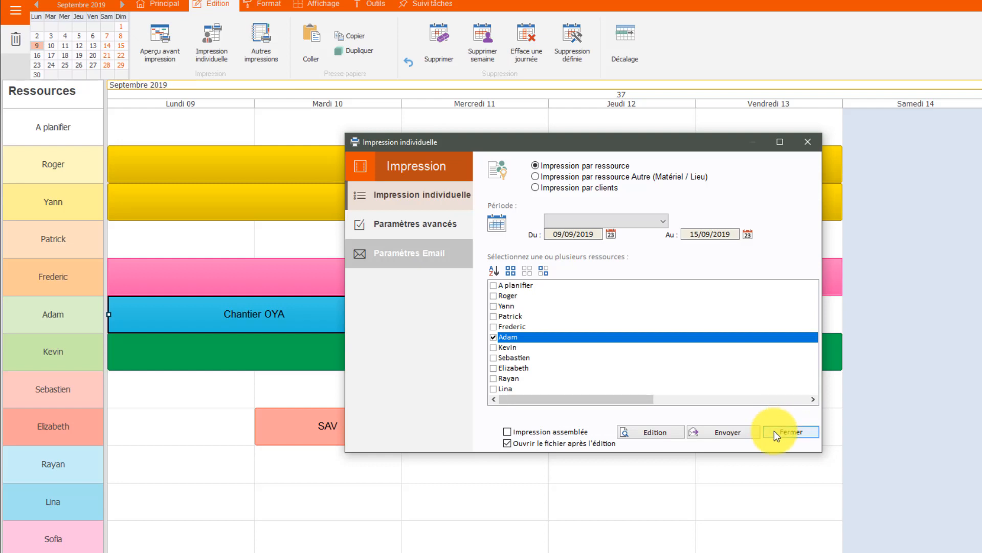